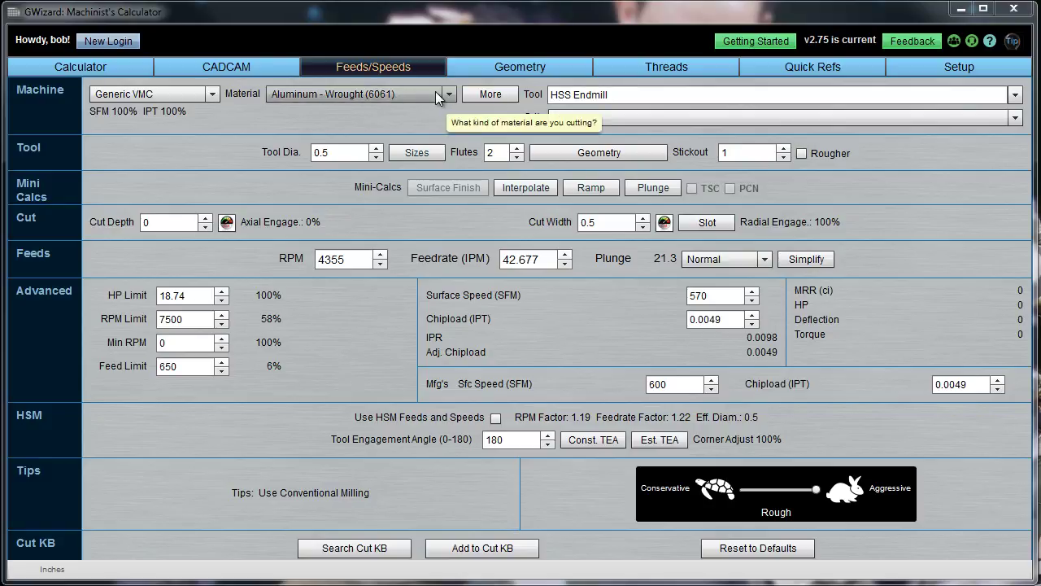
Look through the full list of material families, from Aluminum - Cast to Wood: Softwood
left_click(448, 92)
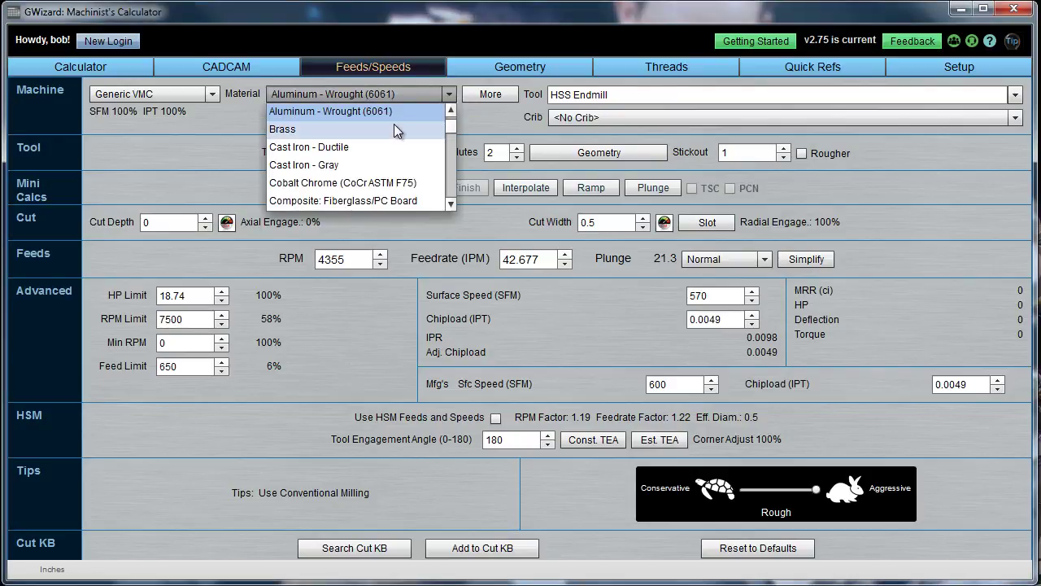
left_click(450, 205)
left_click(450, 205)
left_click(450, 204)
left_click(450, 205)
left_click(450, 205)
left_click(450, 205)
left_click(450, 205)
left_click(450, 205)
left_click(450, 205)
left_click(450, 205)
left_click(450, 205)
left_click(450, 205)
left_click(450, 205)
left_click(450, 205)
left_click(450, 205)
left_click(450, 205)
left_click(450, 205)
left_click(450, 205)
left_click(450, 205)
left_click_drag(450, 186, 455, 119)
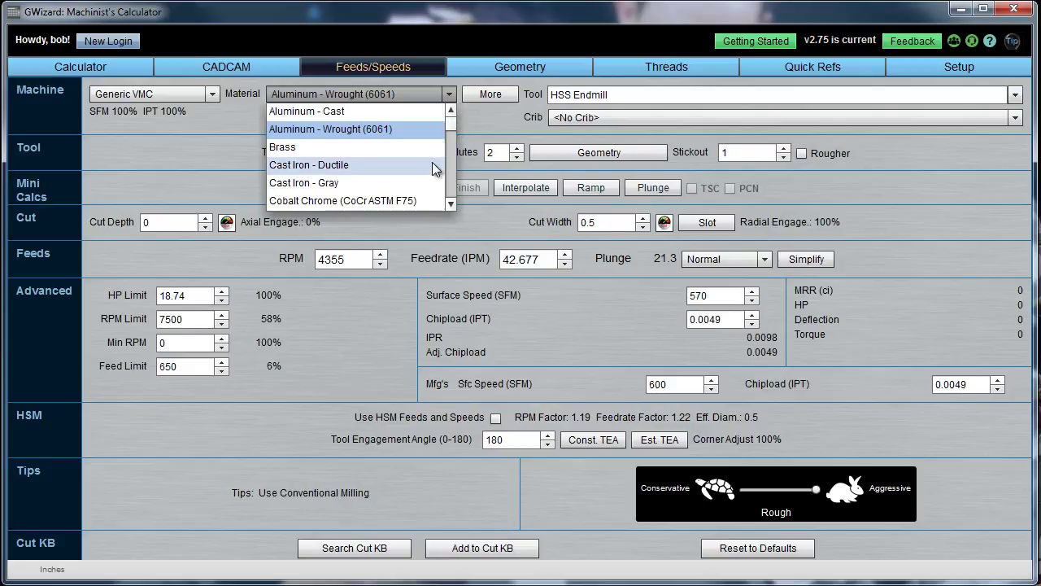
scroll(415, 173, "down", 1)
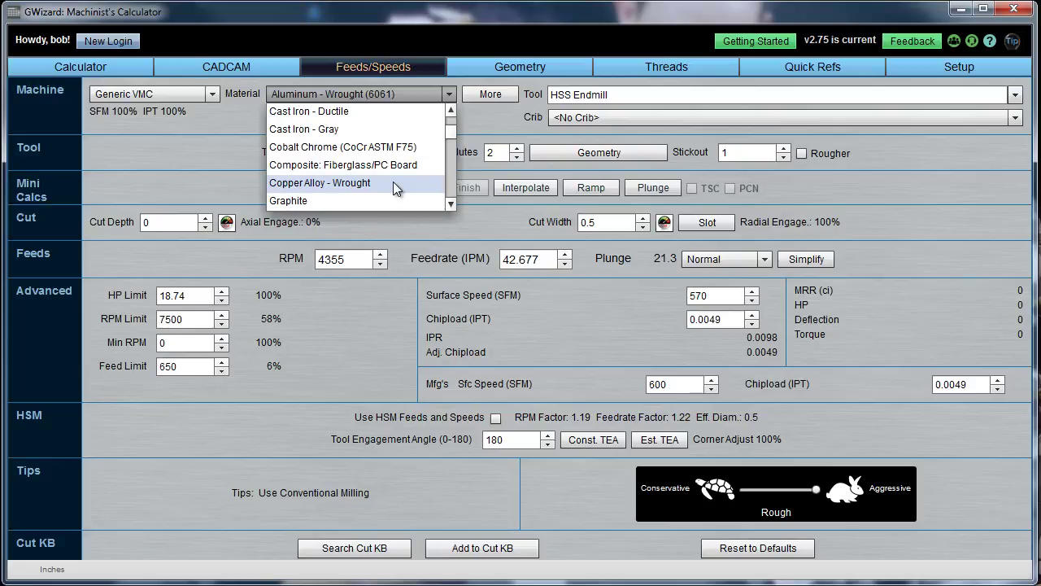
scroll(393, 182, "down", 1)
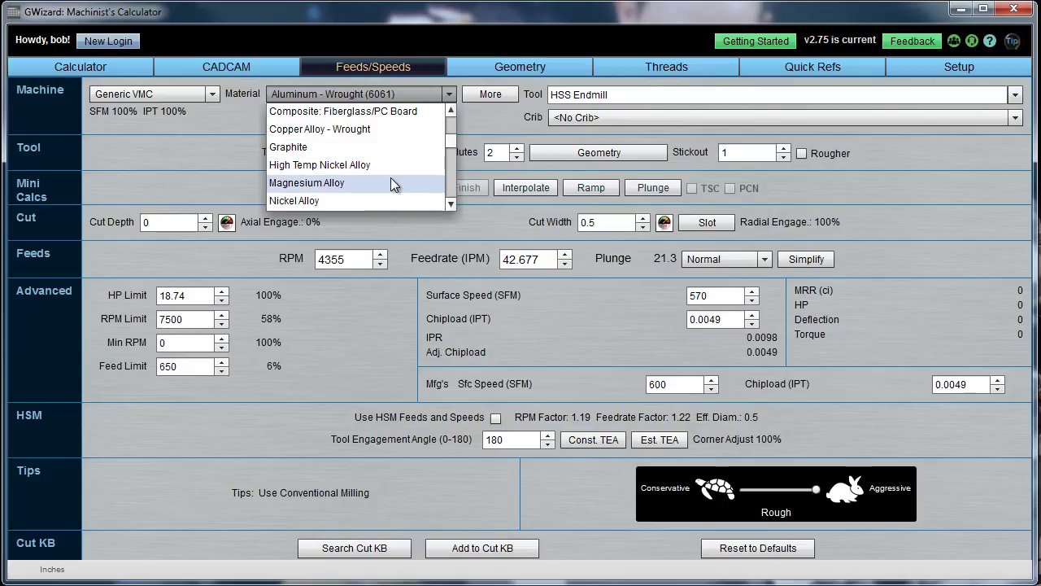
scroll(390, 178, "down", 1)
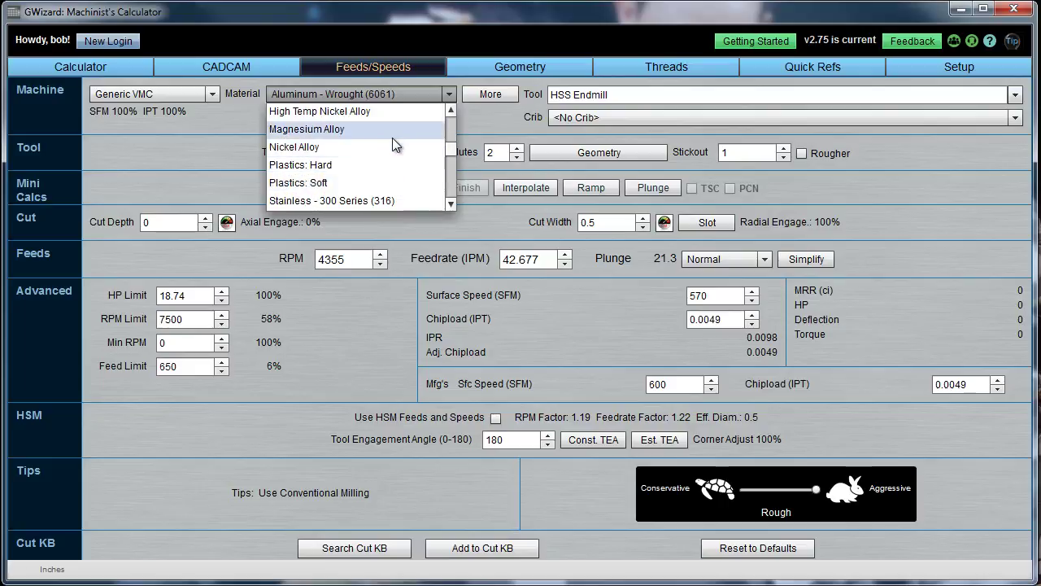
scroll(398, 178, "down", 2)
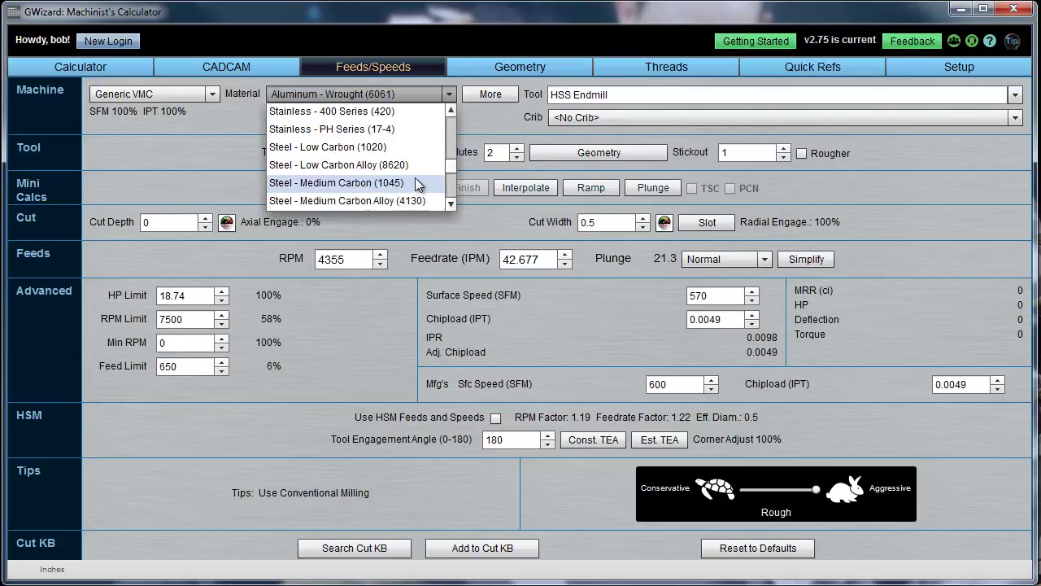
scroll(406, 172, "down", 1)
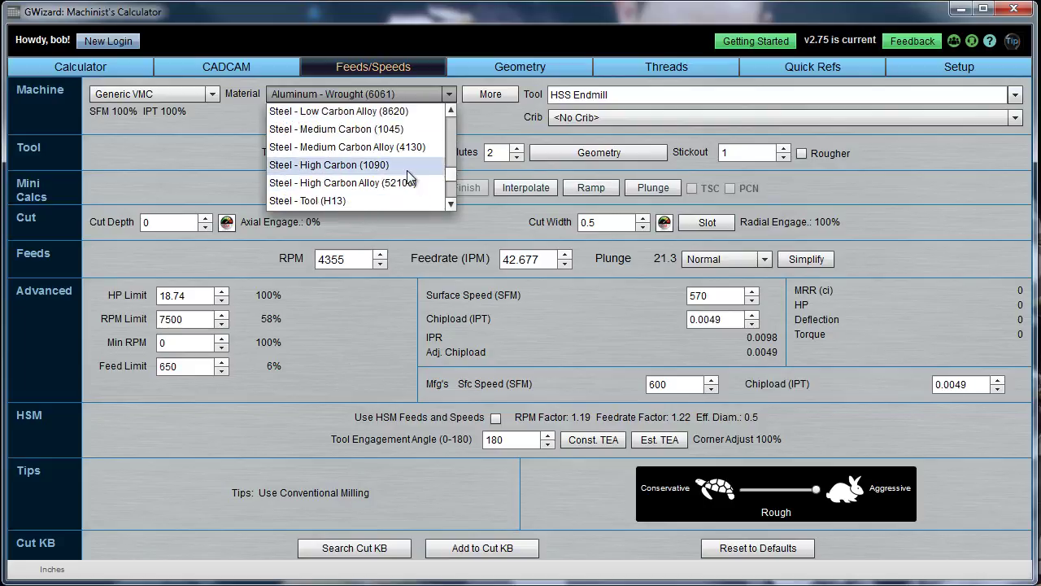
scroll(351, 178, "down", 1)
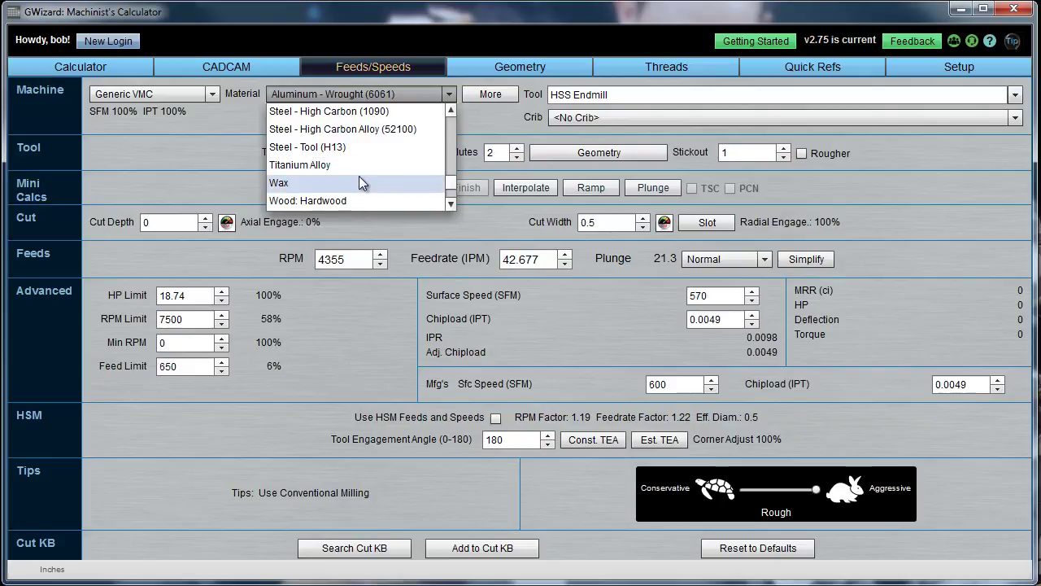
scroll(359, 176, "down", 1)
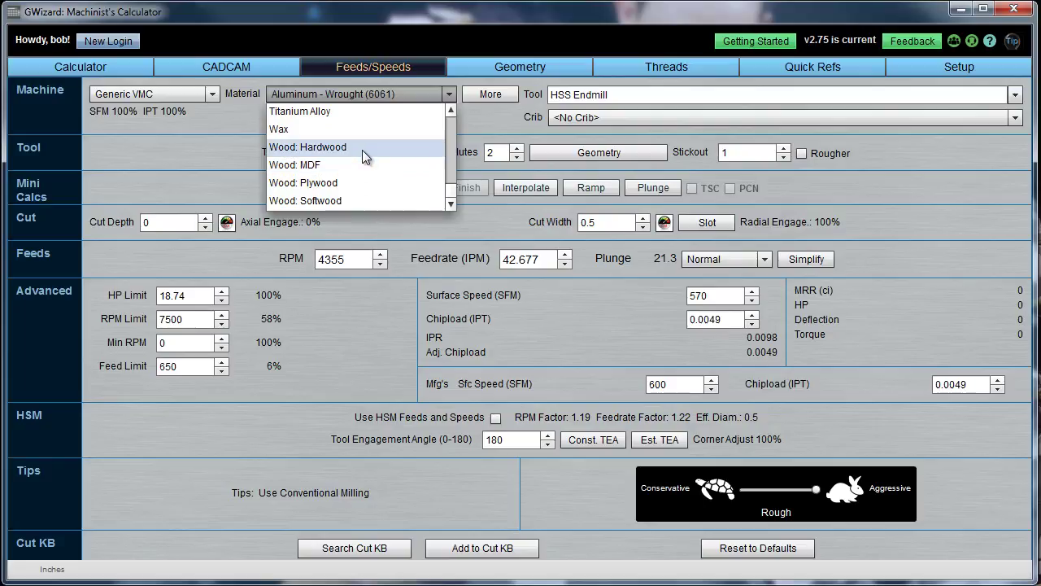
left_click(454, 120)
left_click(453, 118)
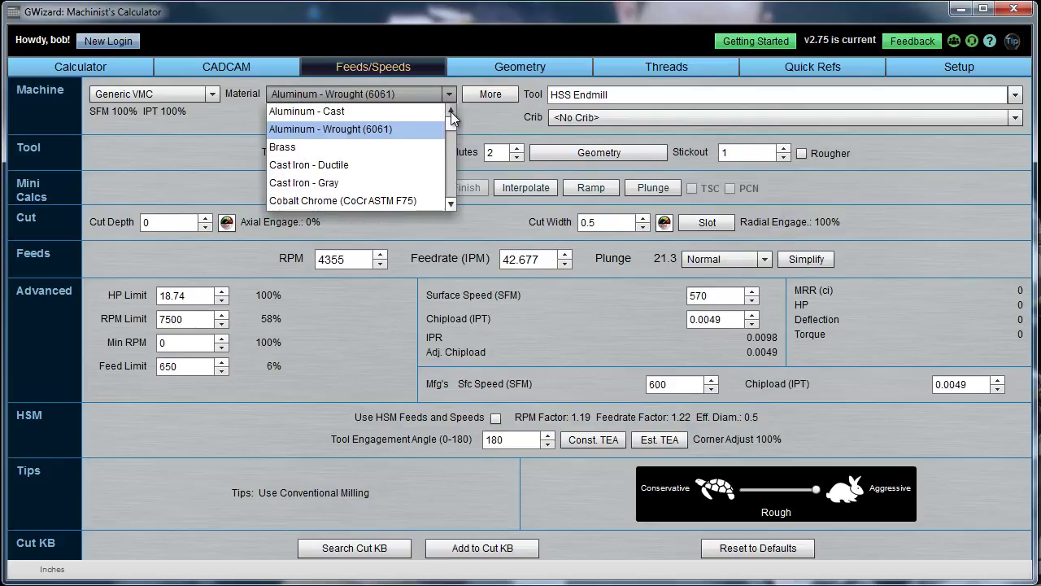
left_click(451, 96)
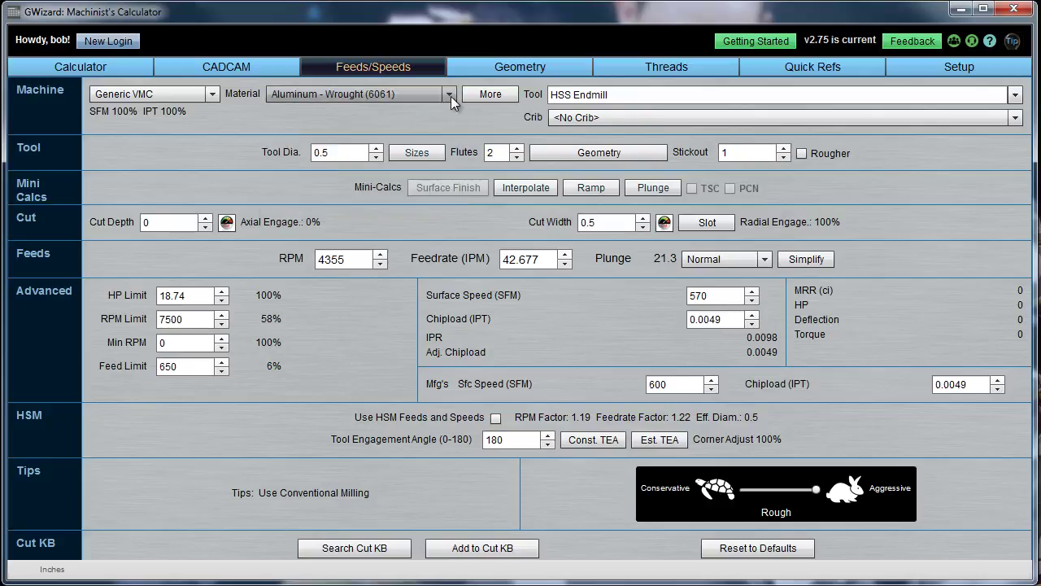
Search the Material Browser for "acetal" and select Acetal - Delrin as the cutting material
left_click(498, 94)
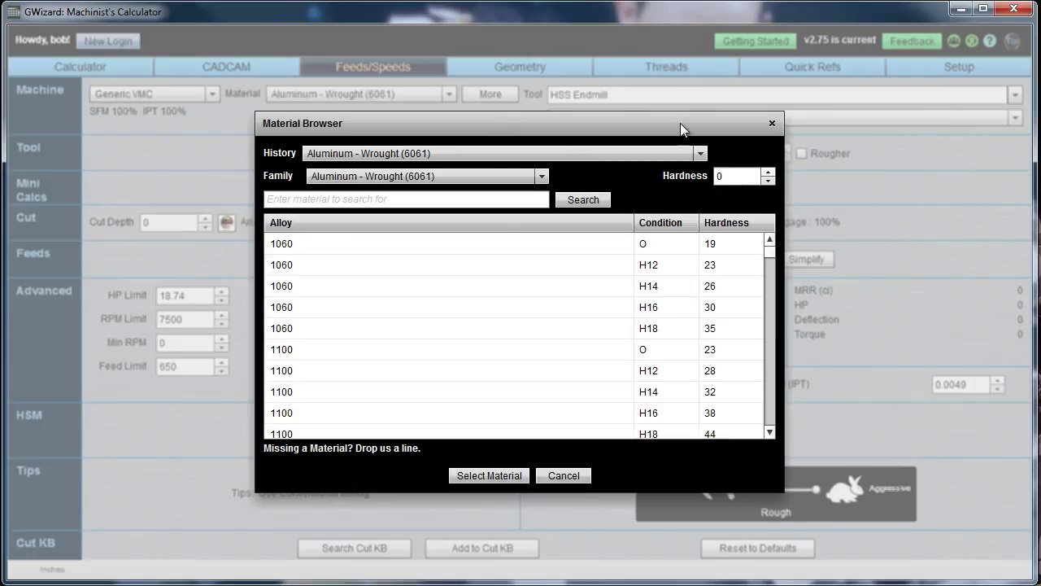
left_click(700, 152)
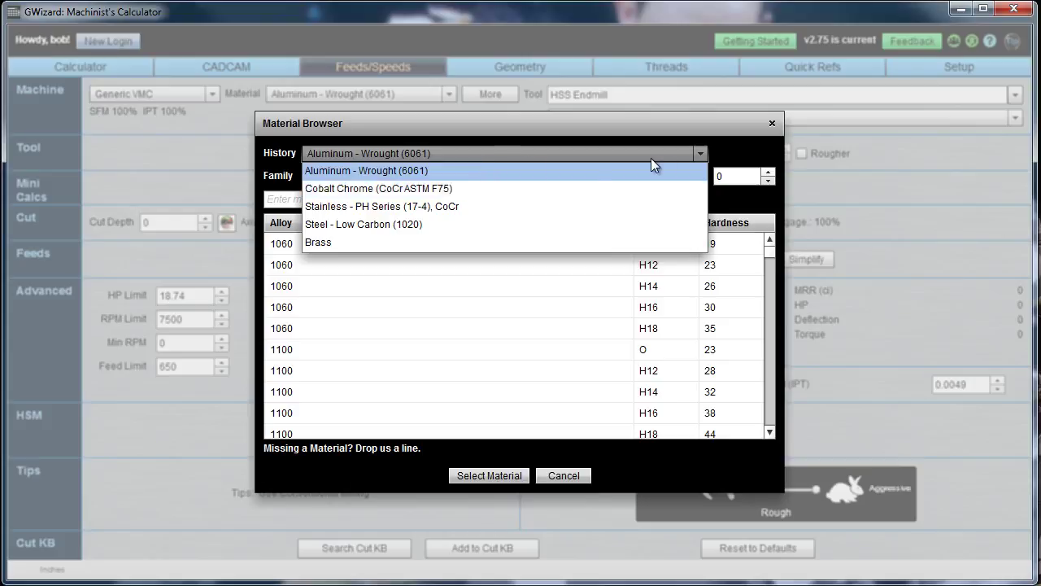
left_click(702, 152)
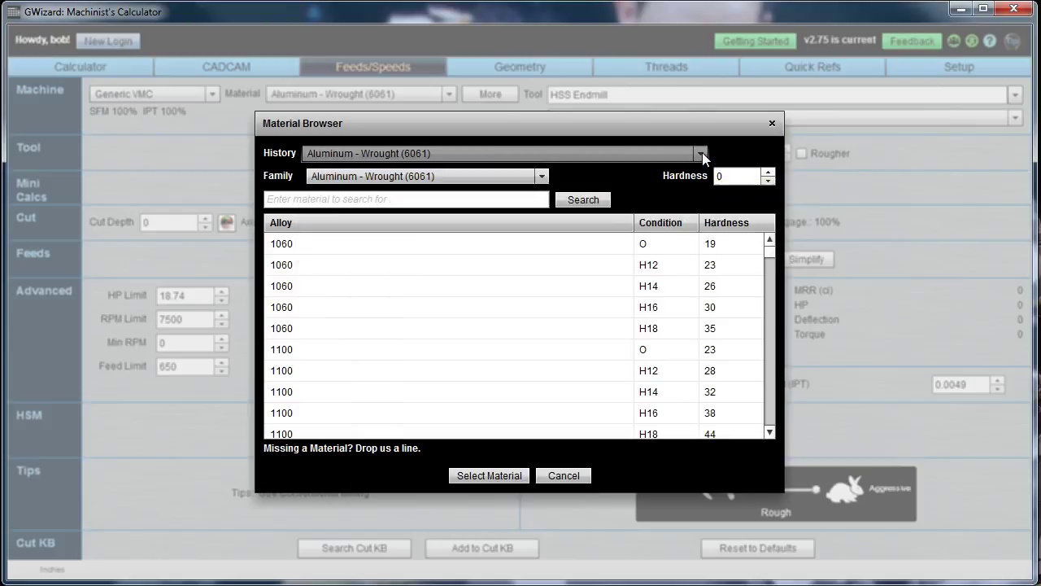
left_click(415, 198)
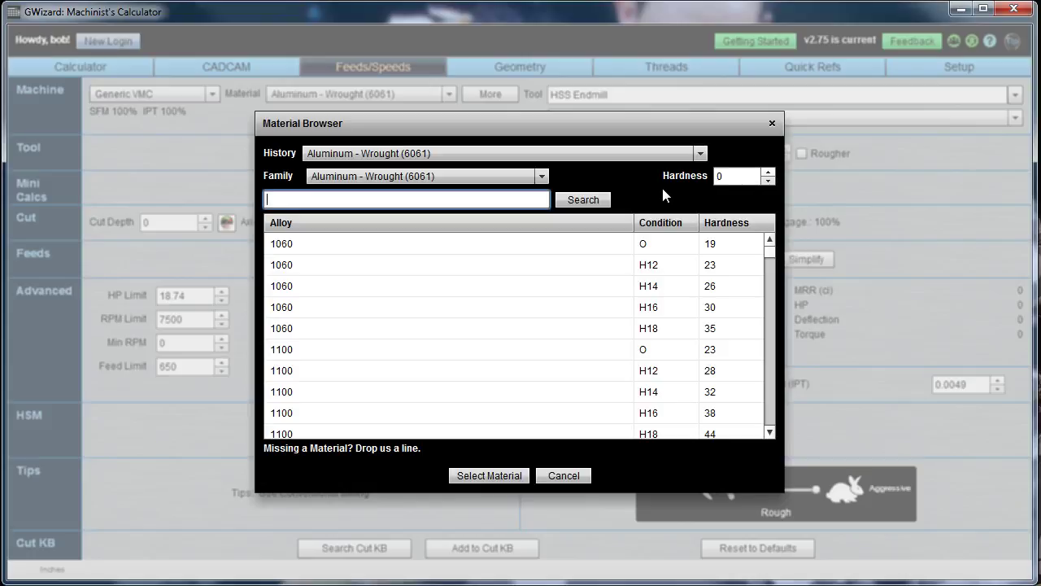
type("acetal")
left_click(598, 199)
left_click(518, 246)
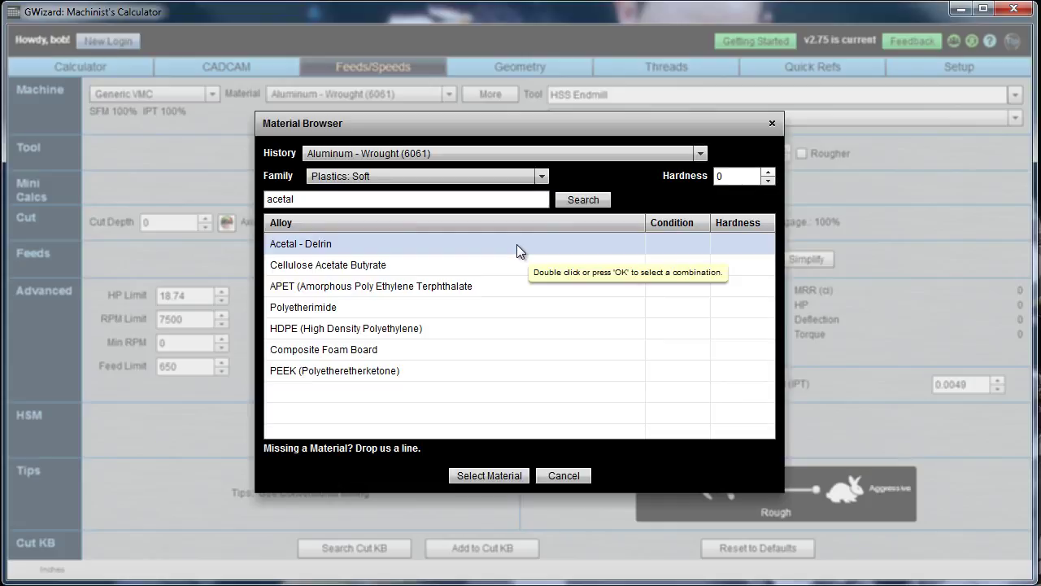
left_click(517, 244)
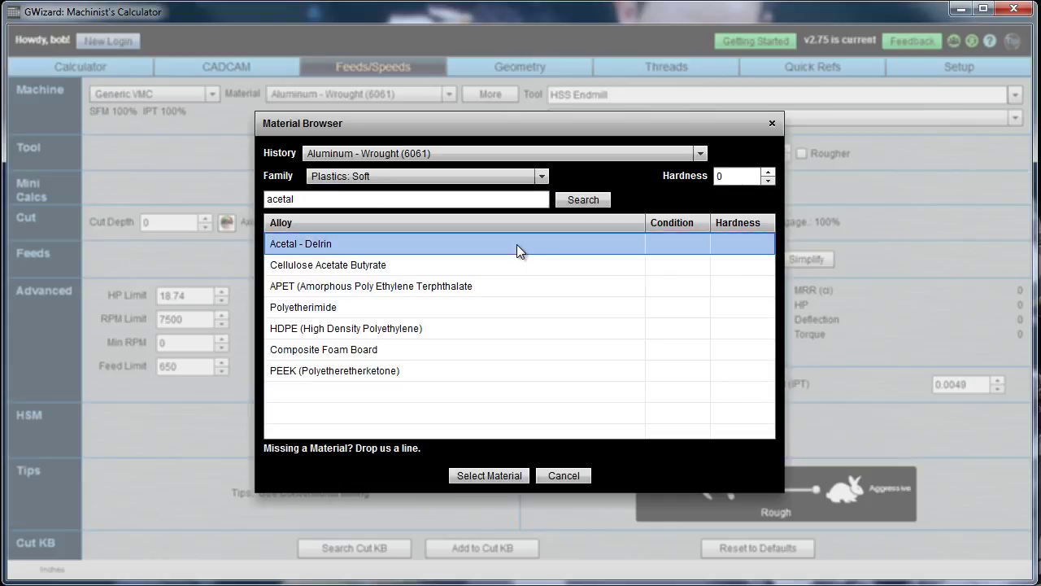
left_click(484, 470)
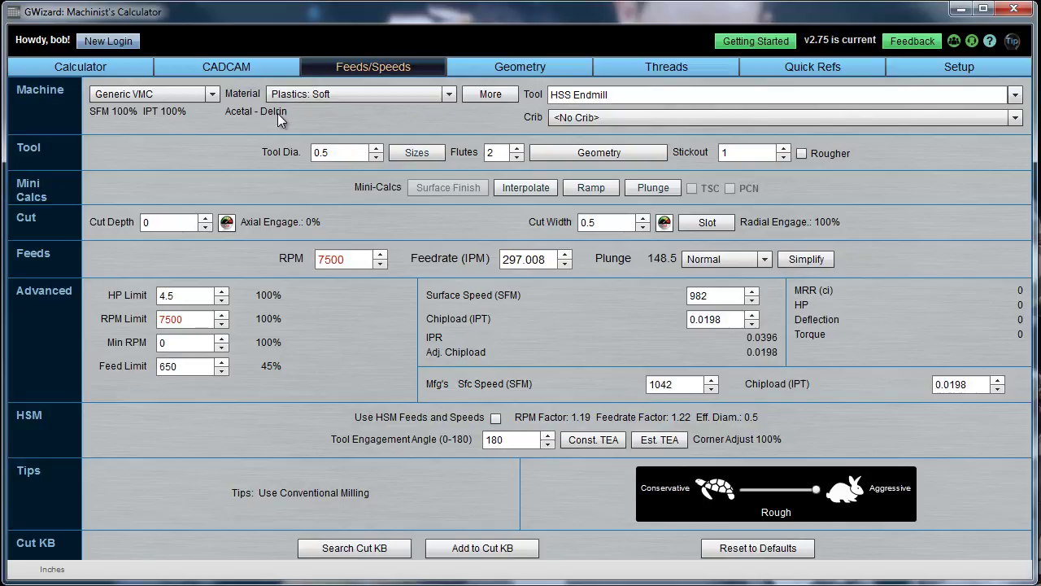
Switch the cutting material to Brass using the Material Browser's history of recently used materials
left_click(488, 95)
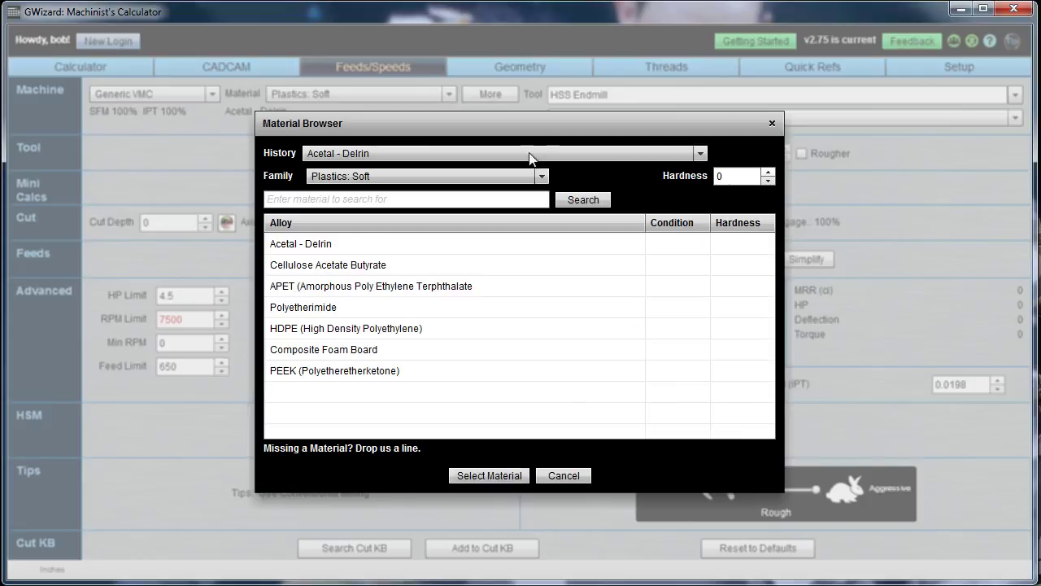
left_click(700, 153)
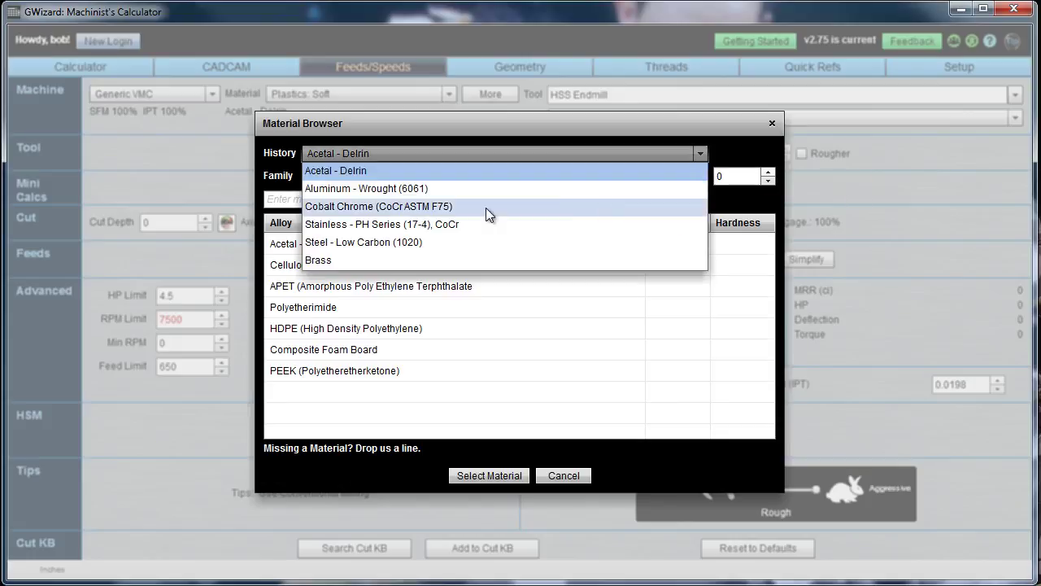
left_click(449, 259)
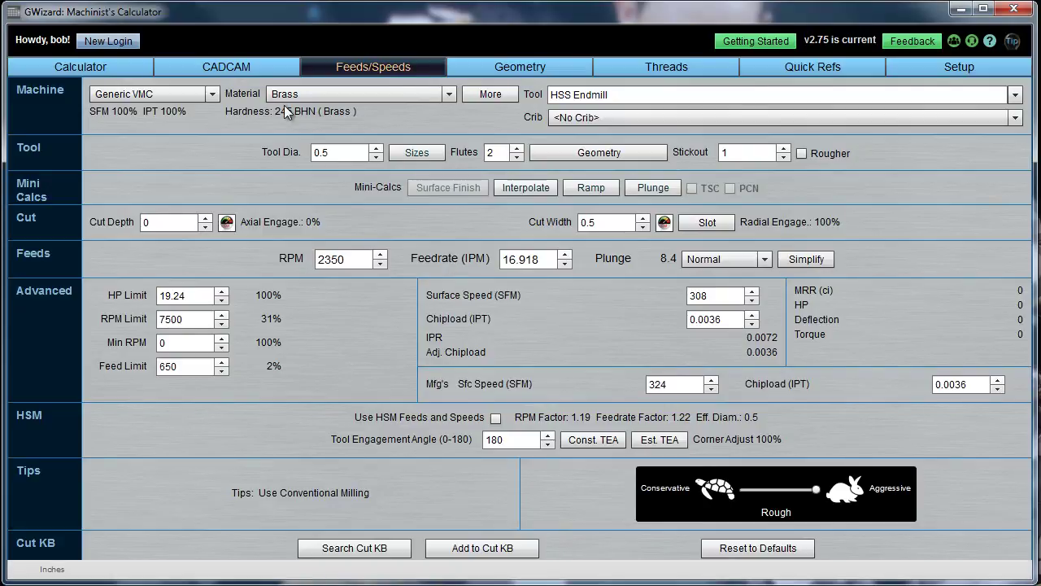
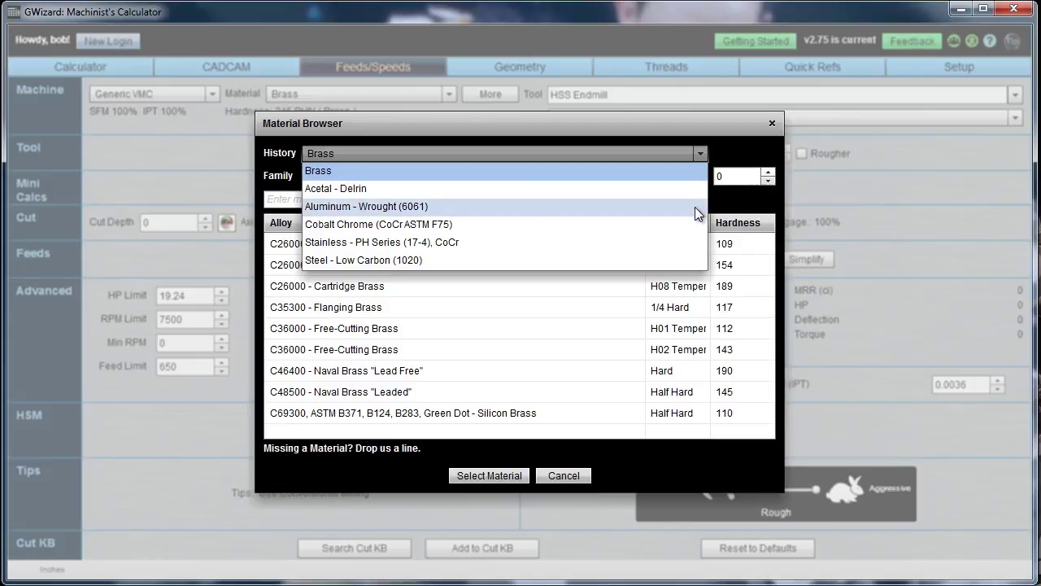
Examine the recent materials and the available material families in the Material Browser, and close it without selecting anything
key("Escape")
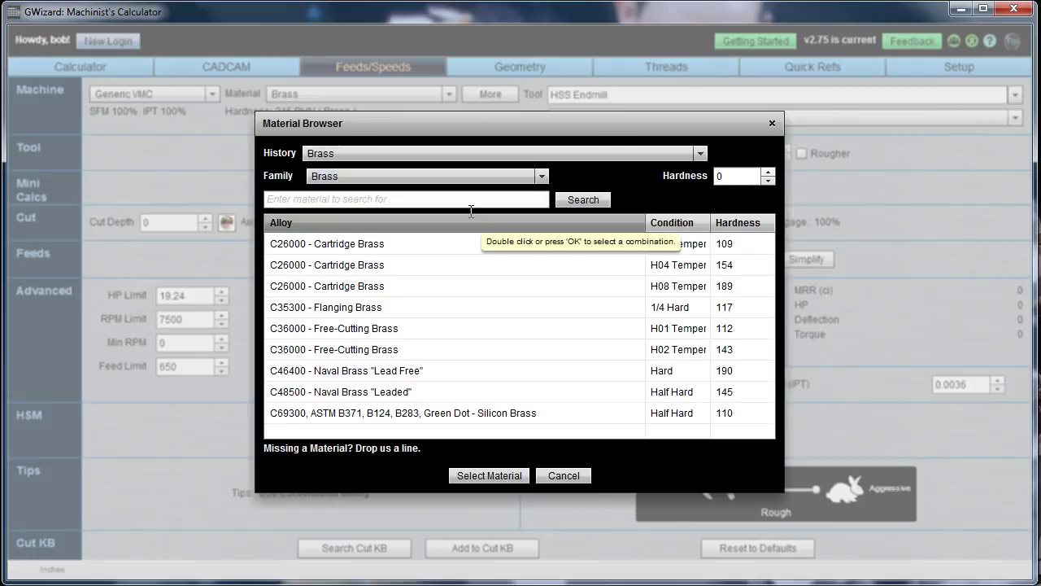
left_click(701, 153)
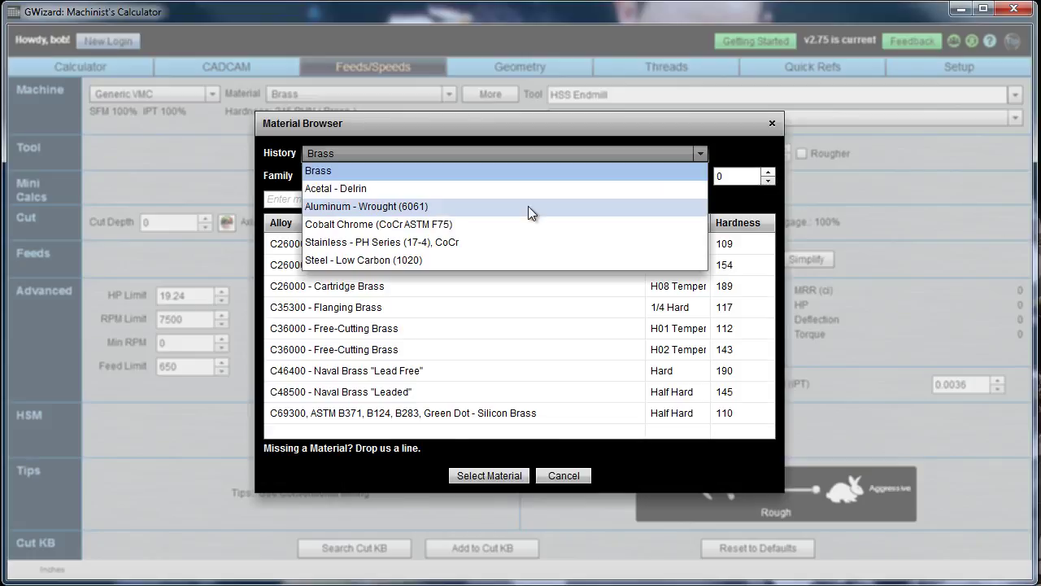
left_click(702, 158)
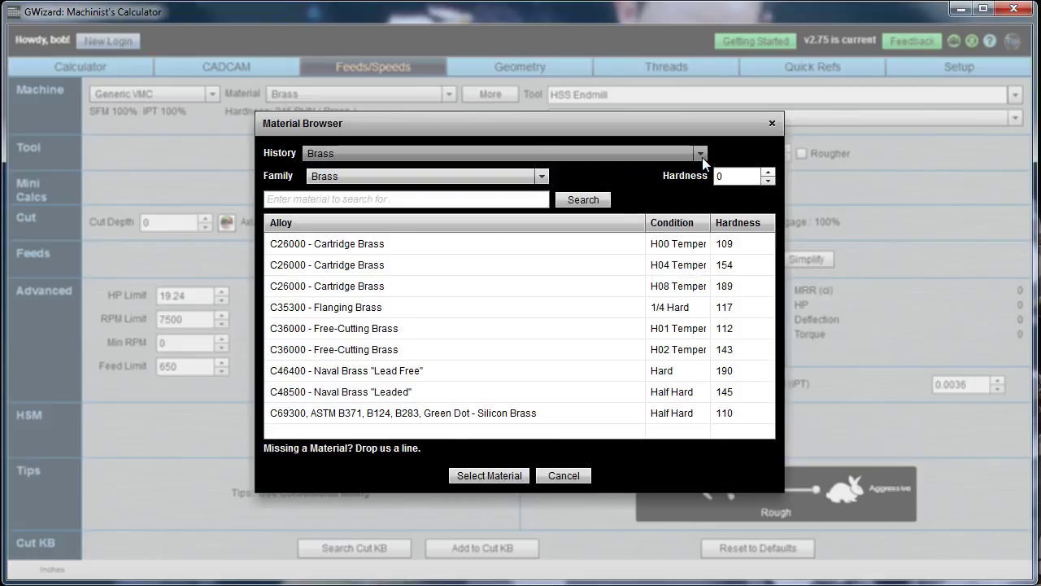
left_click(542, 183)
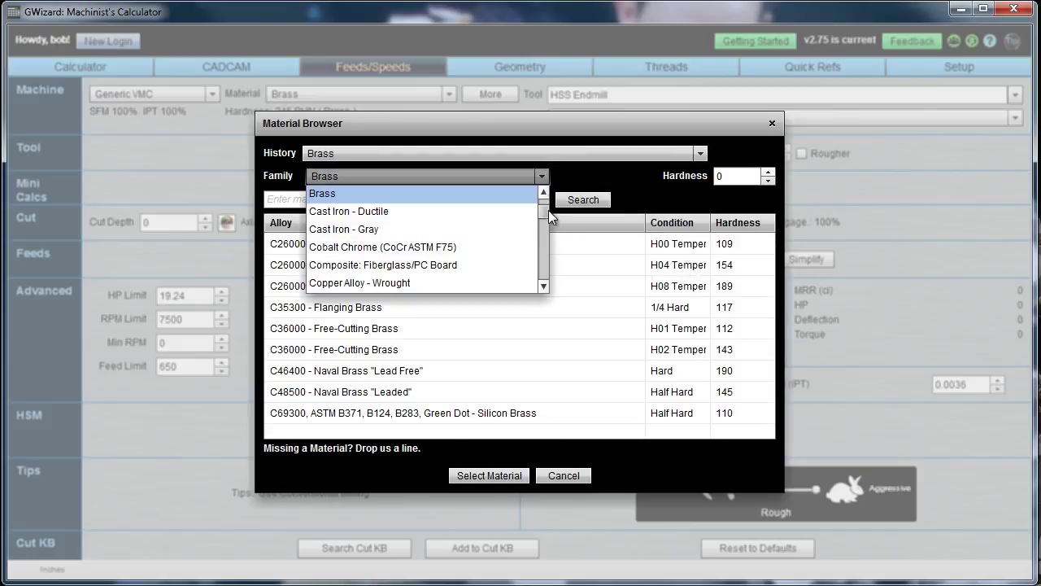
left_click_drag(545, 210, 542, 278)
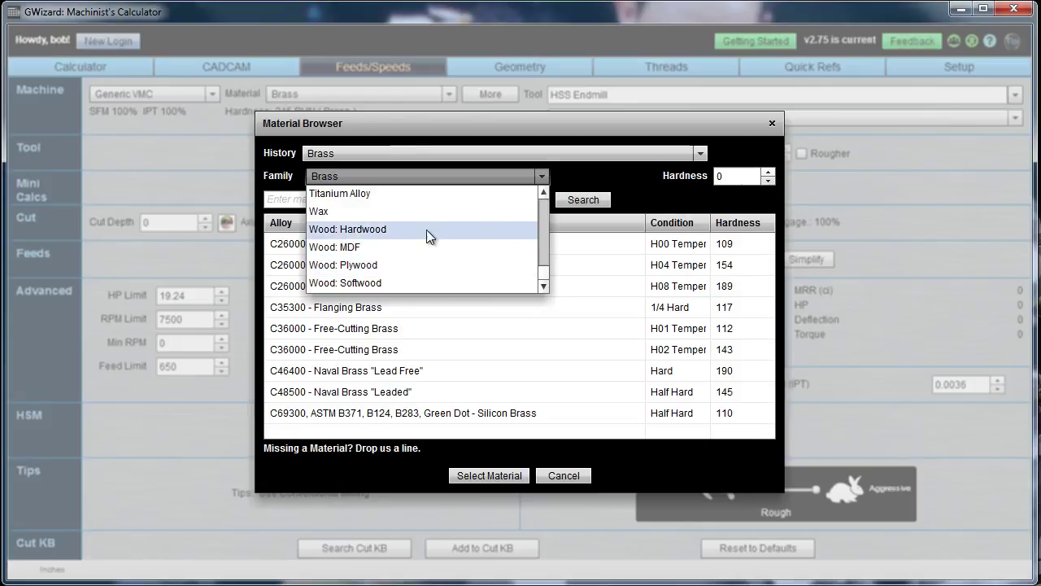
scroll(545, 194, "up", 7)
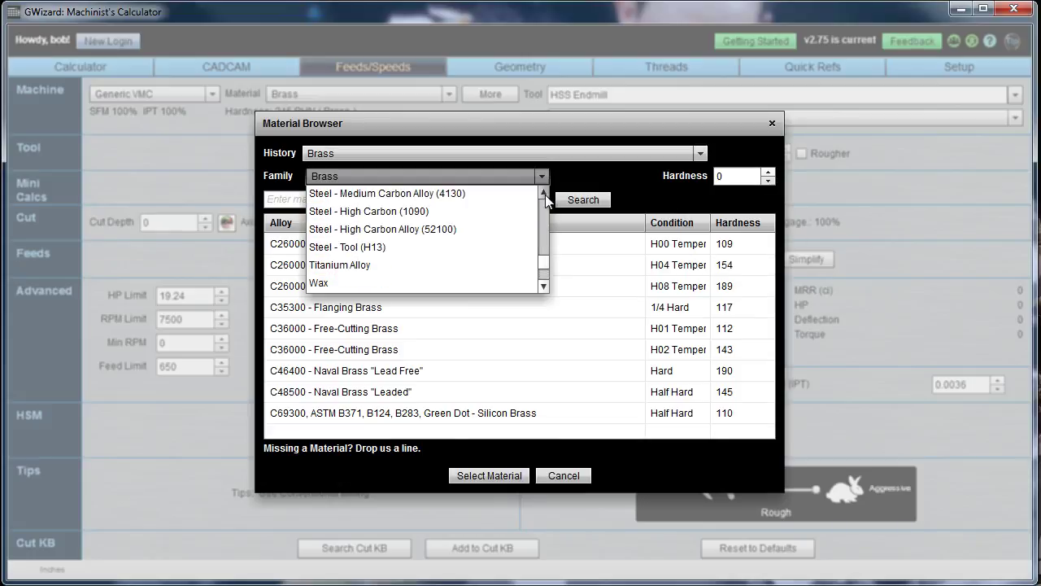
scroll(544, 194, "up", 5)
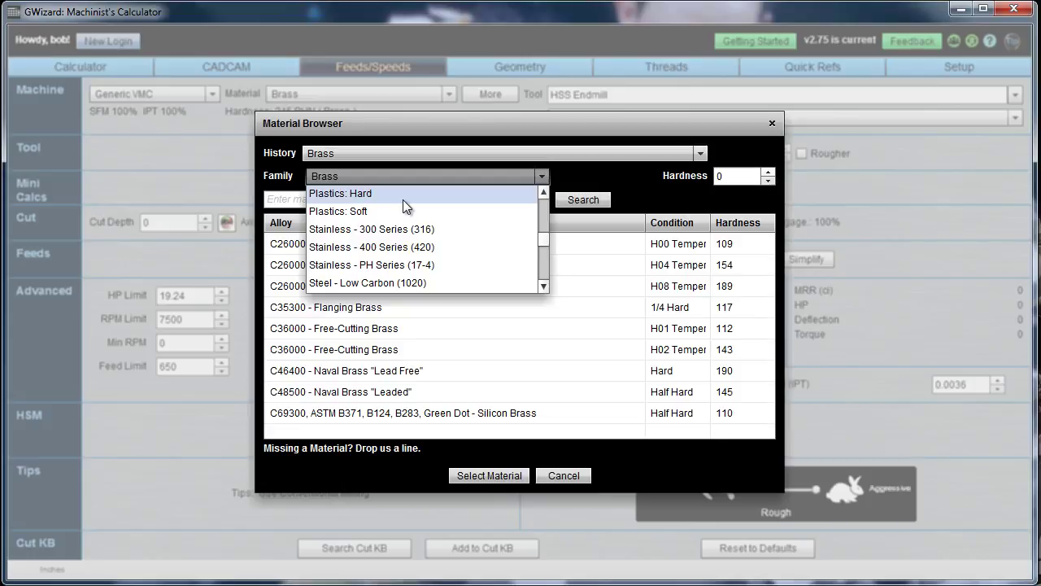
left_click(543, 176)
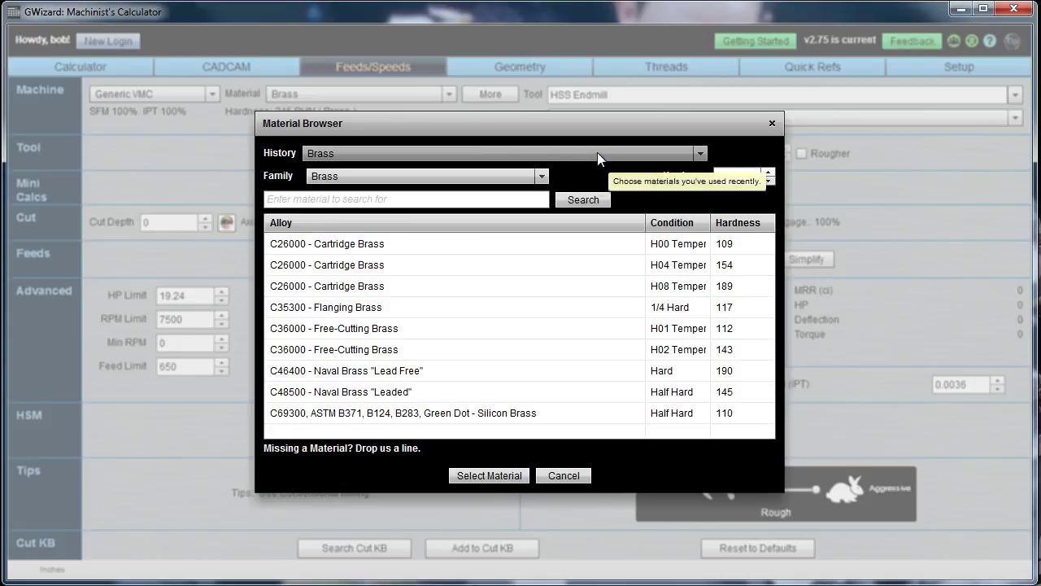
left_click(542, 175)
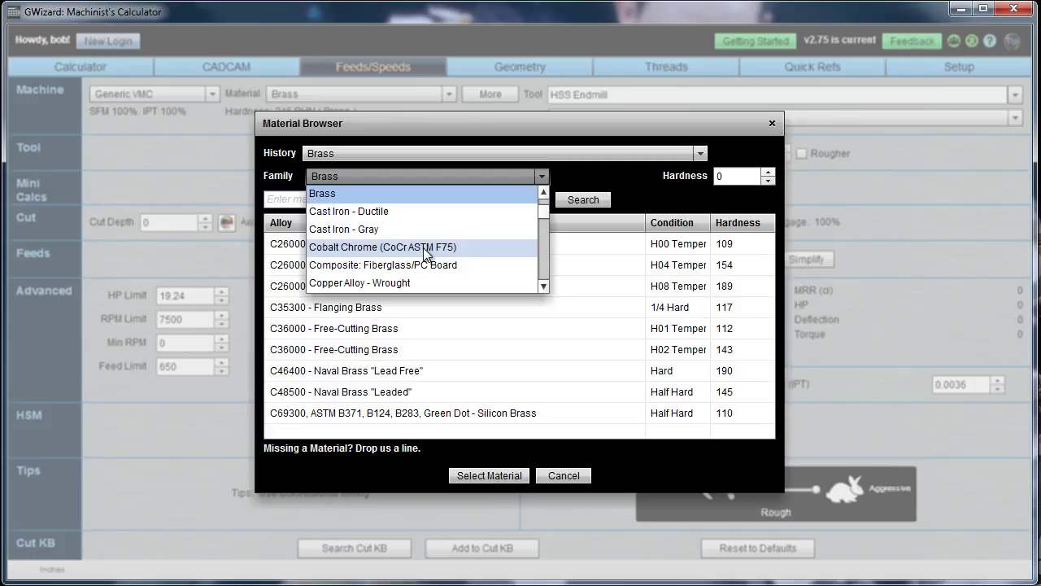
left_click(547, 173)
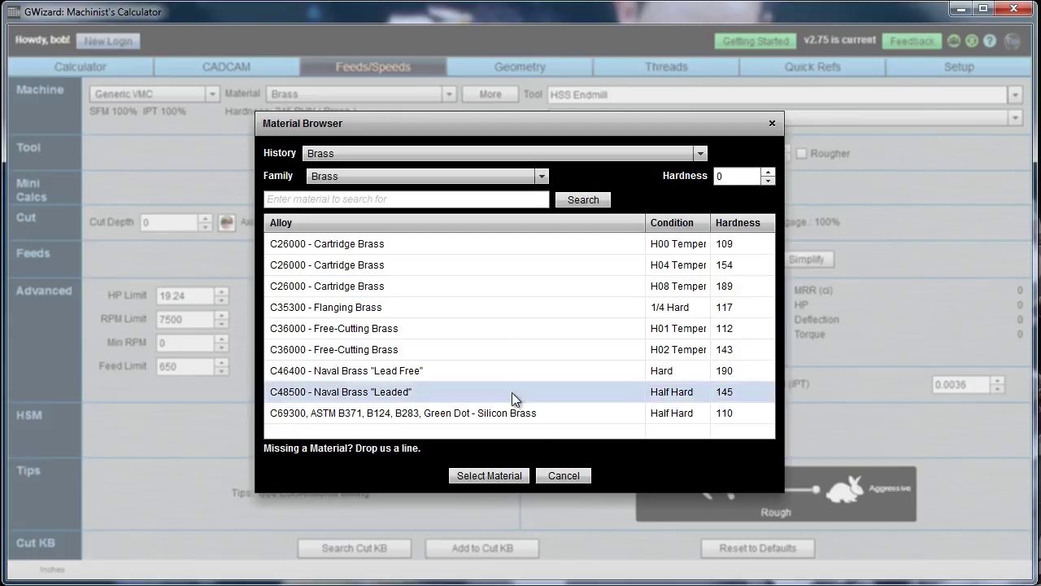
left_click(563, 475)
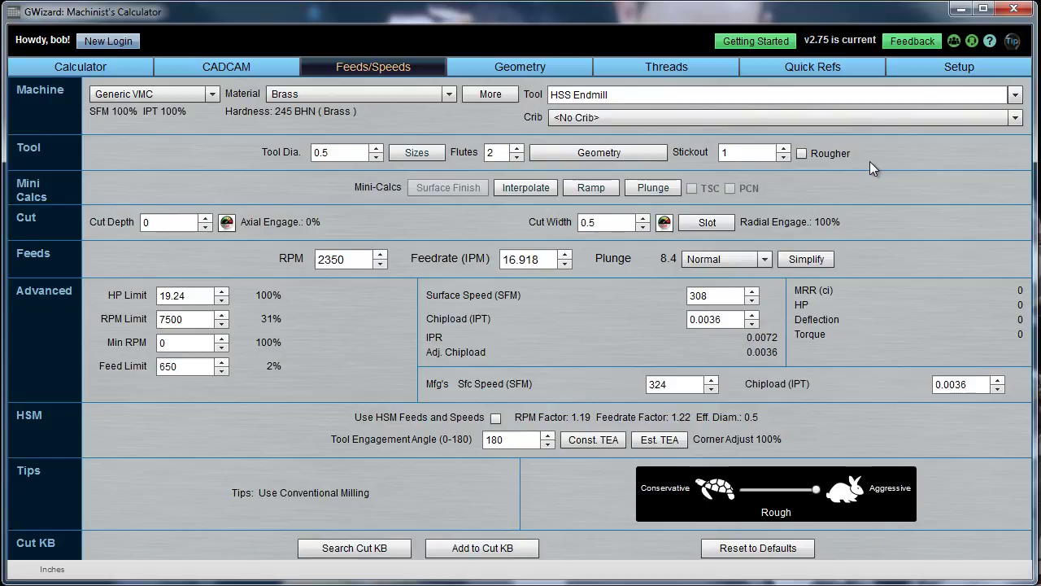